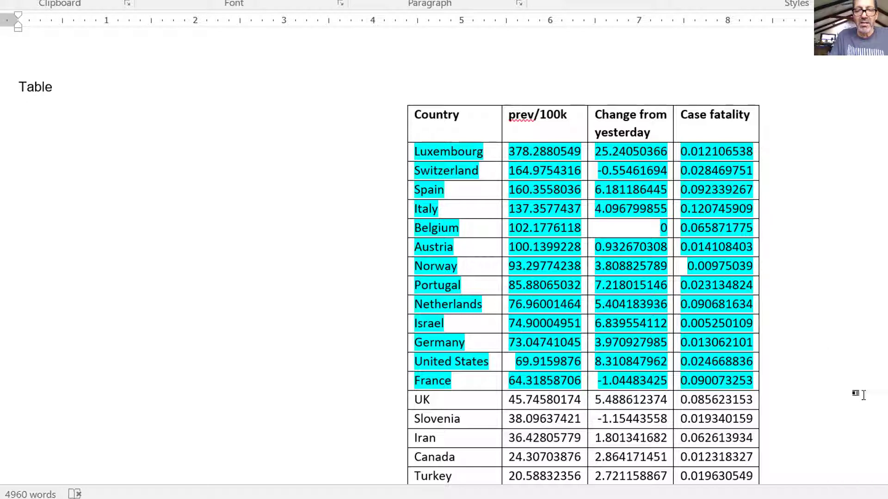
Review the country table's prevalence per 100k, change from yesterday and case fatality from Luxembourg down to the Average row.
click(862, 394)
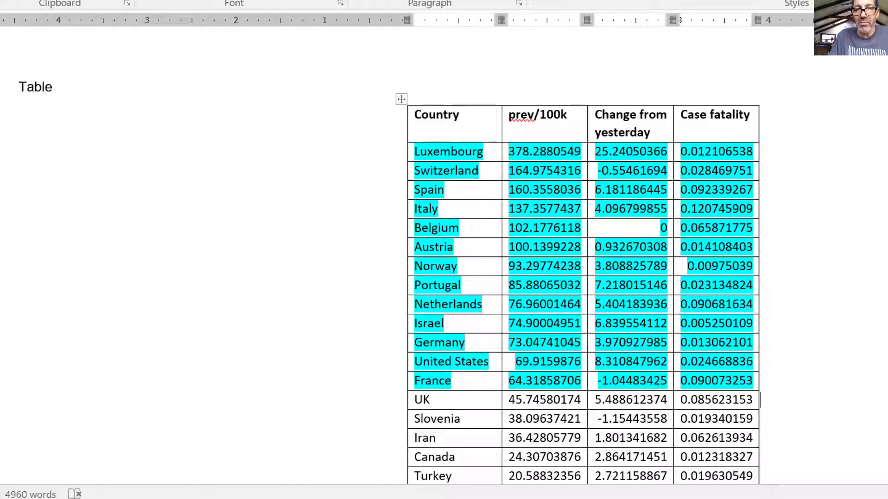
scroll(583, 259, down, 3)
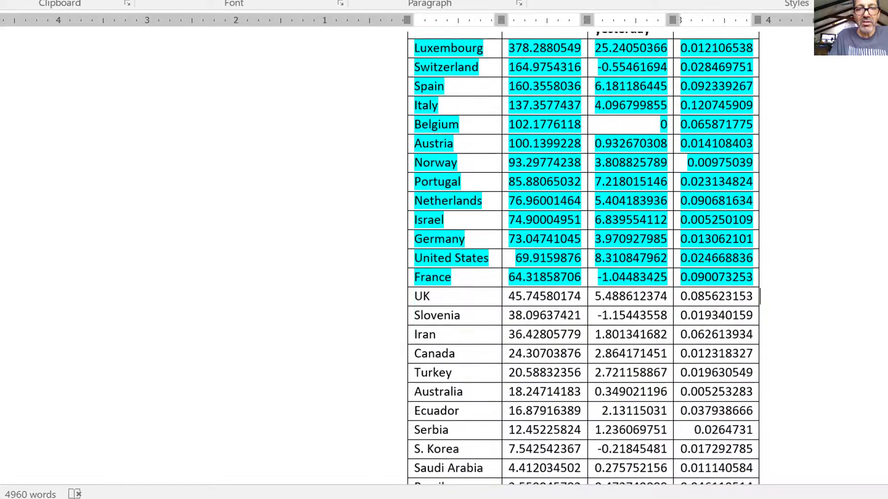
scroll(583, 258, down, 1)
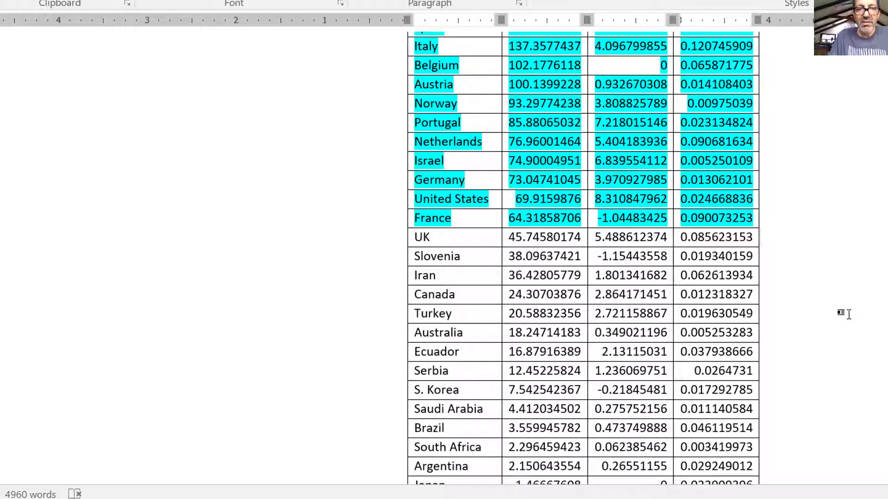
scroll(848, 315, down, 4)
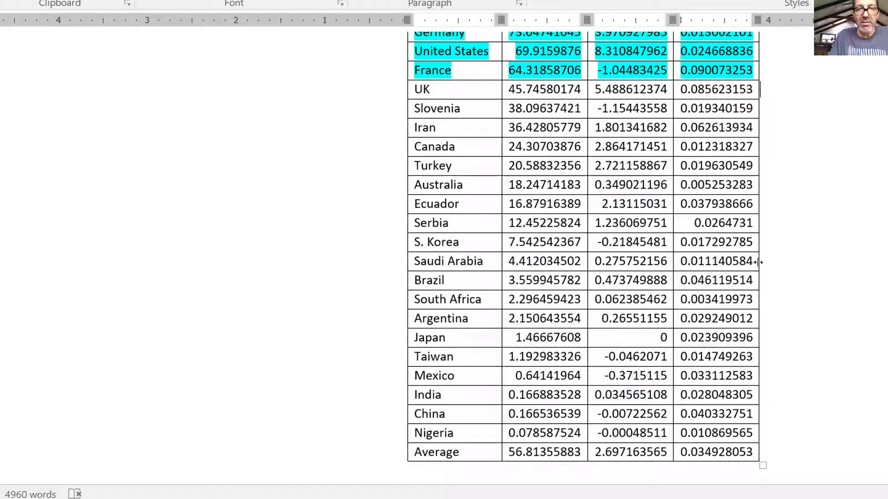
scroll(786, 315, down, 2)
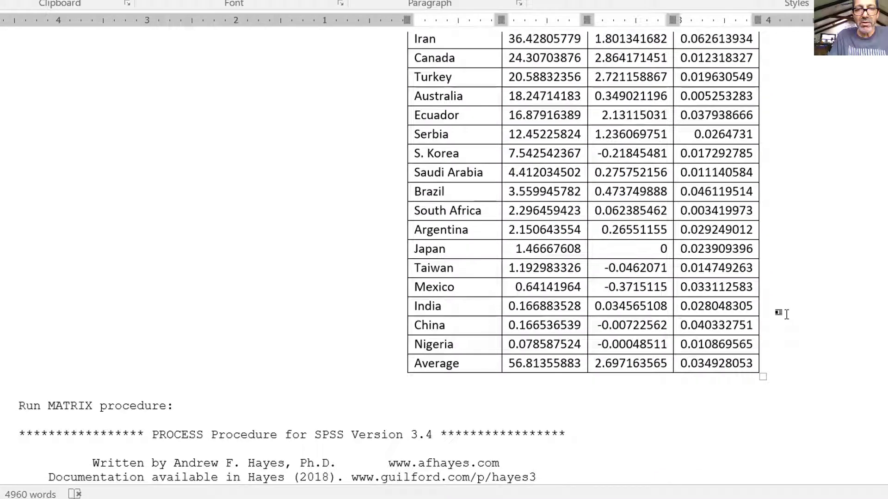
scroll(786, 314, down, 2)
scroll(788, 314, down, 3)
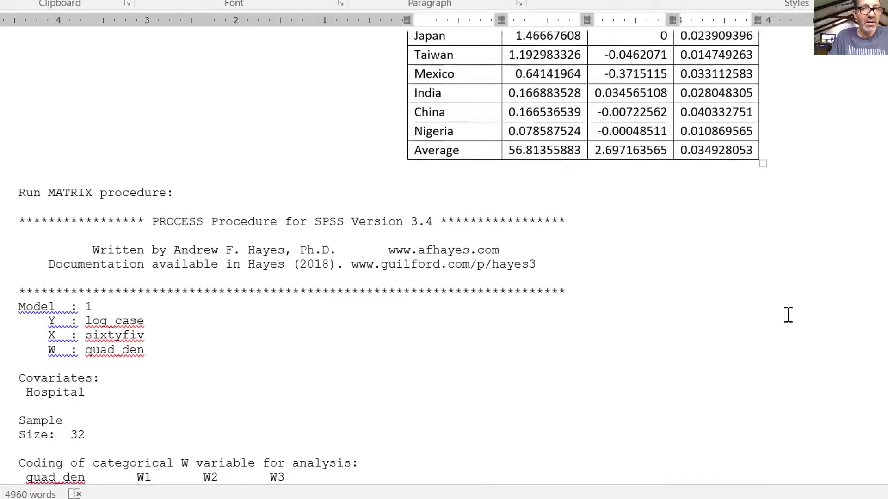
Examine the USA prevalence chart, the USA, Korea and Italy comparison chart, and the Case Fatality chart above the table.
scroll(788, 314, up, 20)
scroll(788, 314, up, 8)
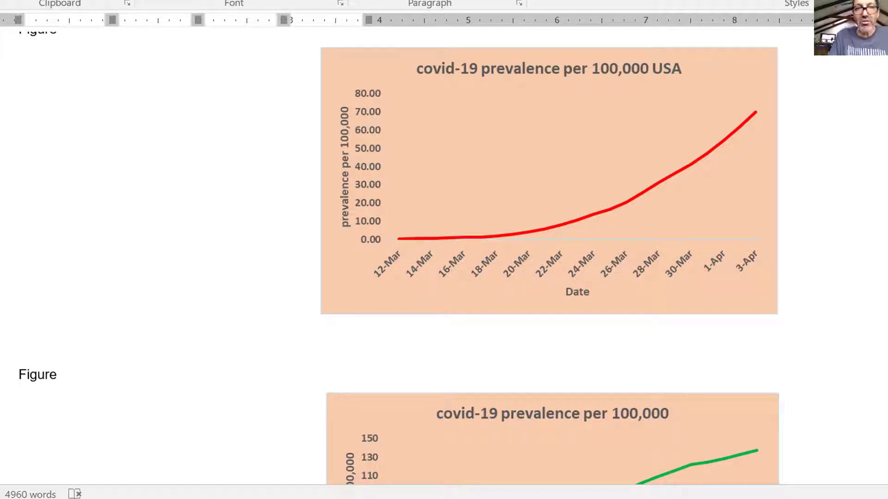
scroll(787, 282, down, 5)
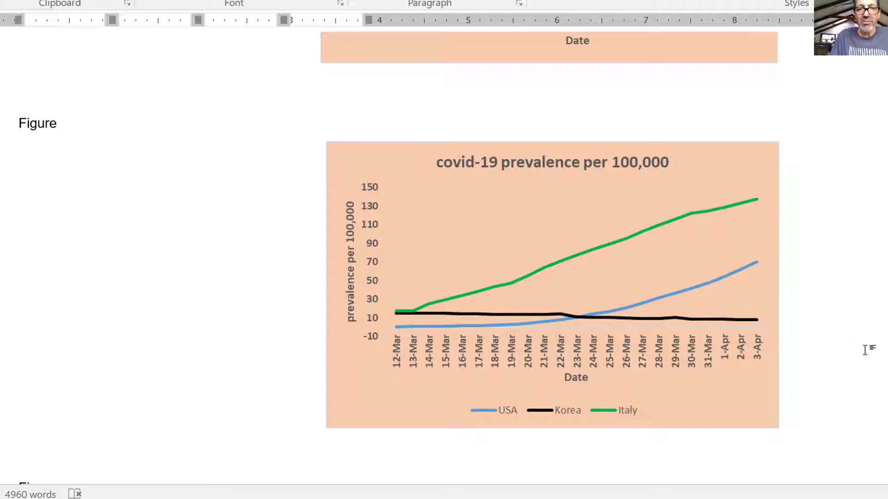
scroll(864, 350, down, 3)
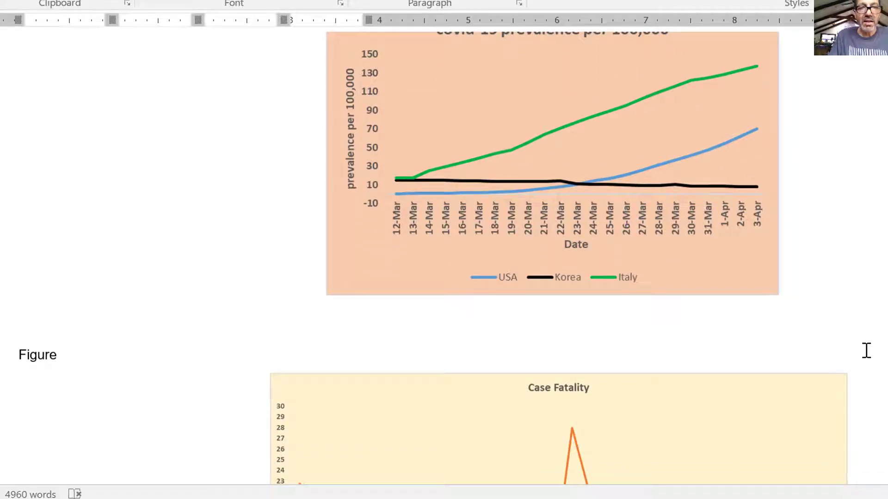
scroll(853, 345, down, 6)
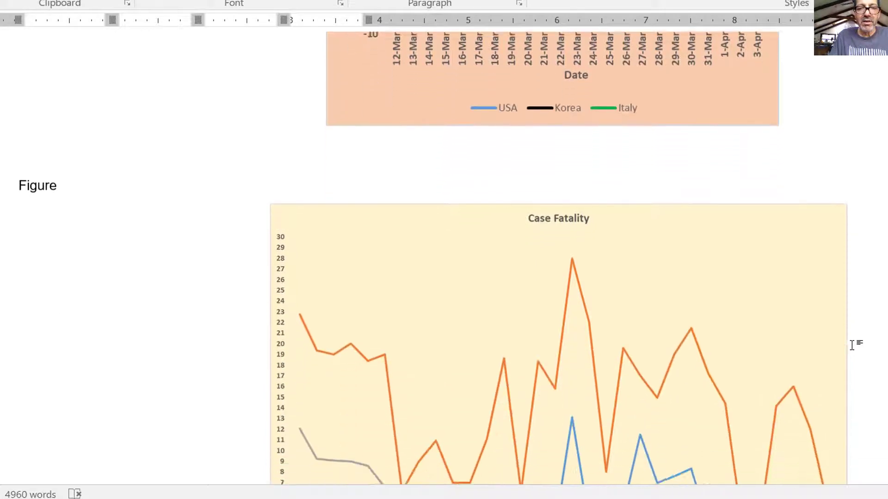
scroll(852, 345, down, 3)
scroll(852, 345, up, 2)
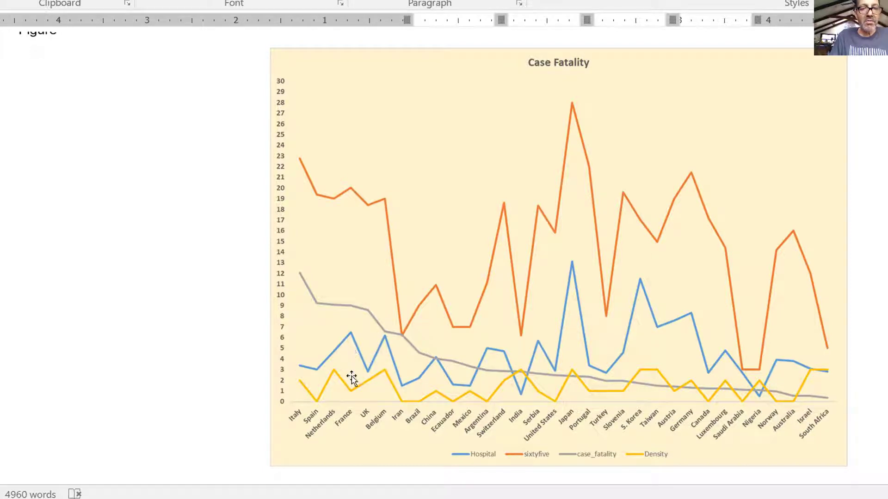
Examine the case fatality versus Hospital/65 chart and the model specification in the PROCESS output below the country table.
scroll(569, 257, down, 12)
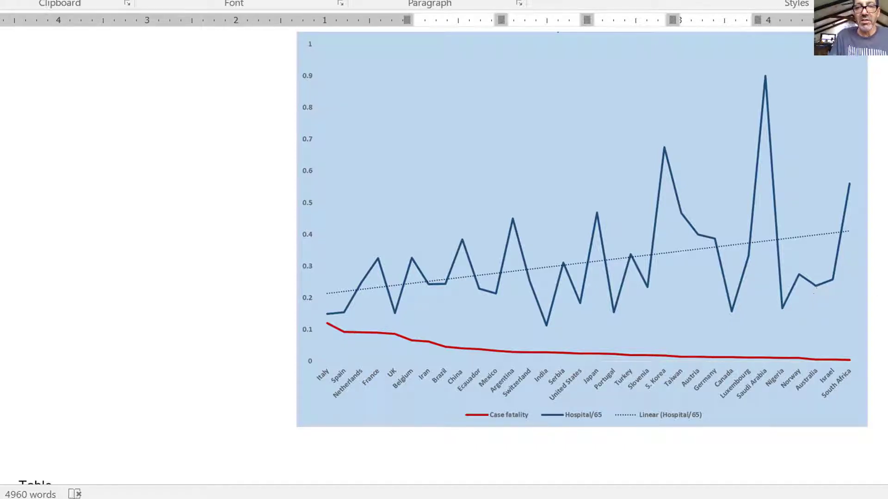
scroll(463, 268, down, 10)
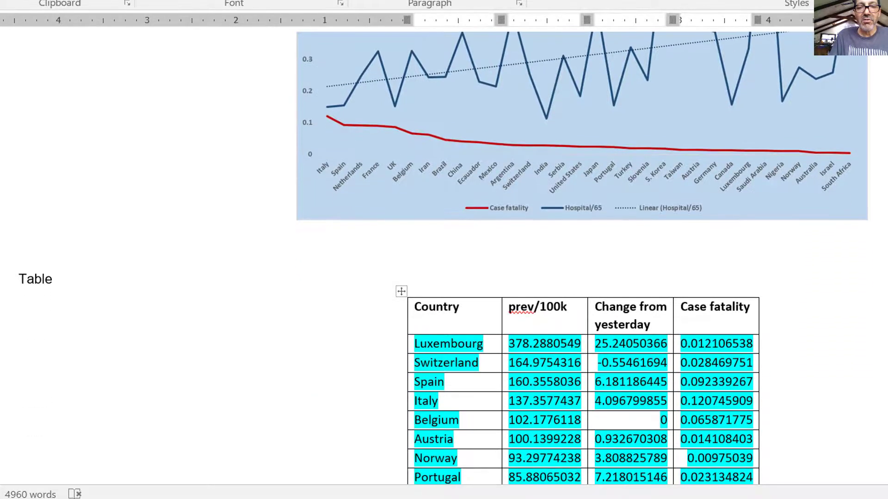
scroll(463, 268, down, 9)
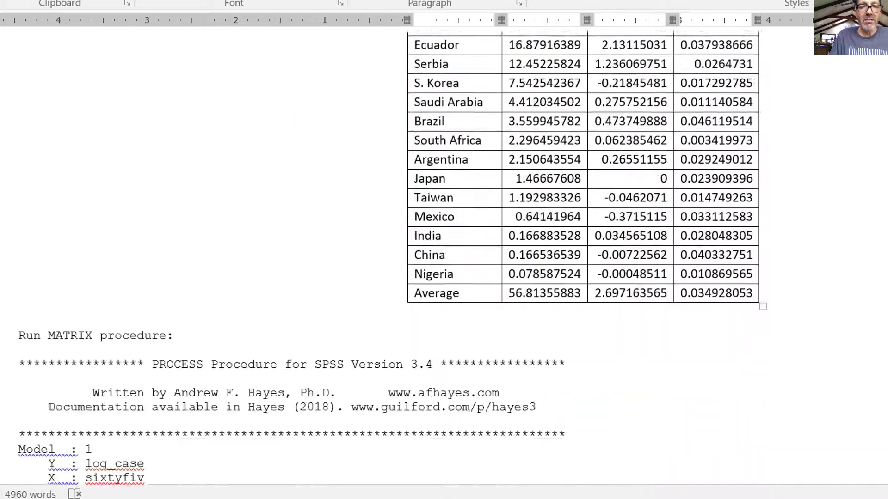
scroll(462, 268, down, 10)
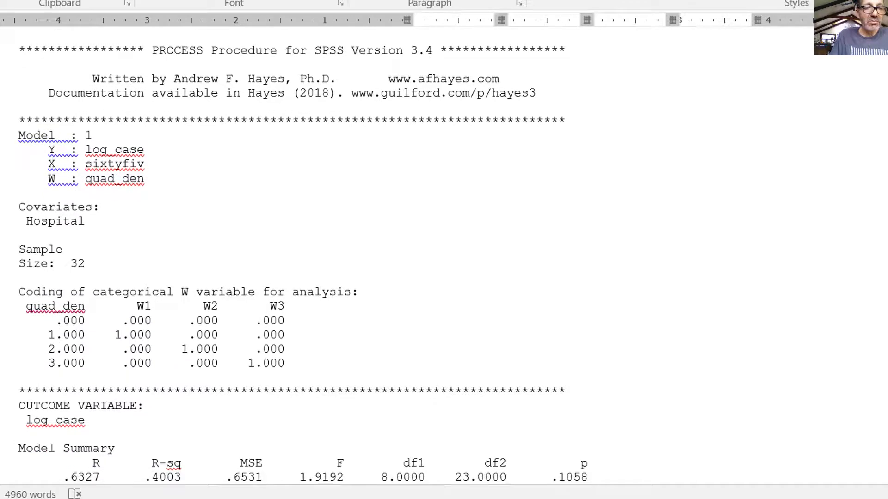
scroll(462, 268, down, 3)
scroll(463, 268, up, 7)
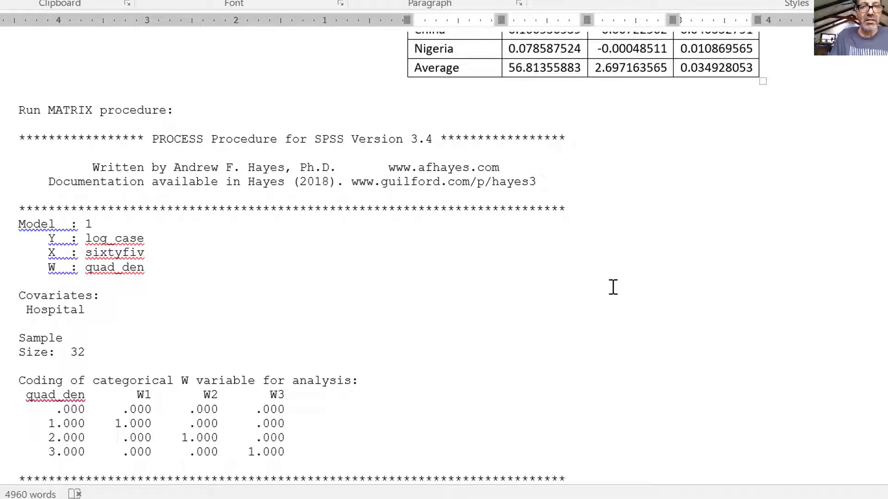
scroll(613, 287, down, 5)
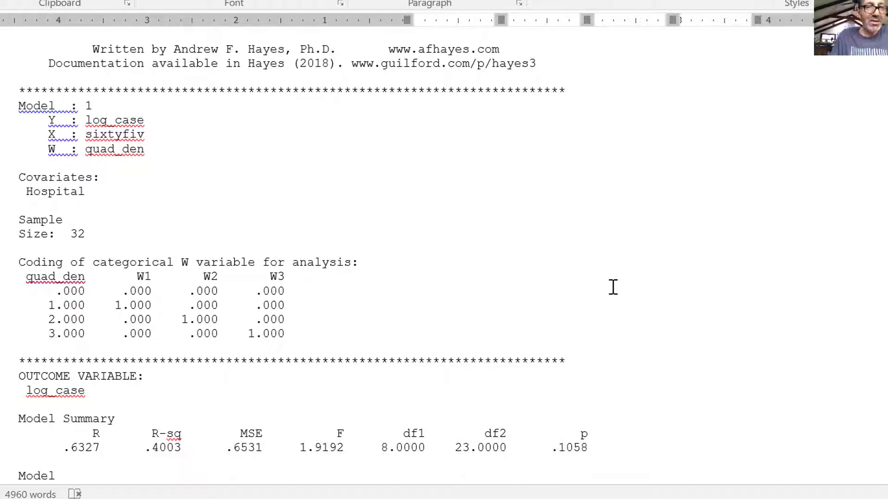
scroll(603, 287, down, 1)
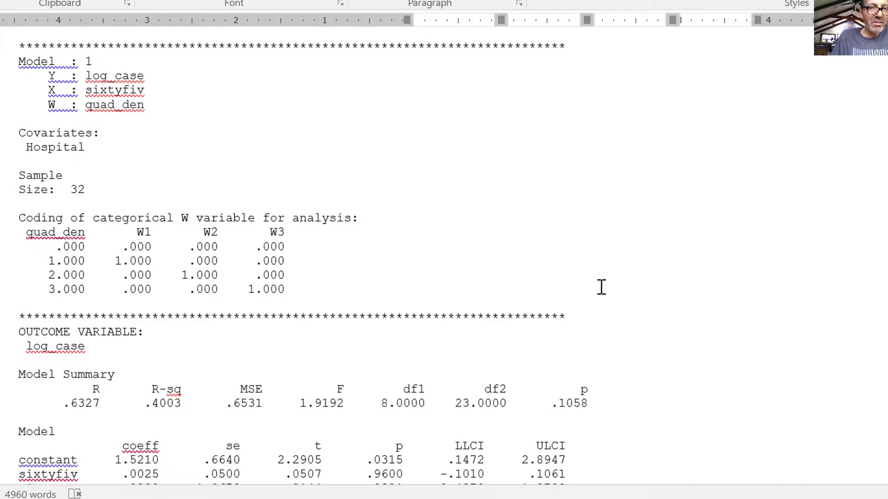
Read the log_case model coefficients, the interaction test and the conditional effects of sixtyfiv at each quad_den value.
scroll(601, 287, down, 5)
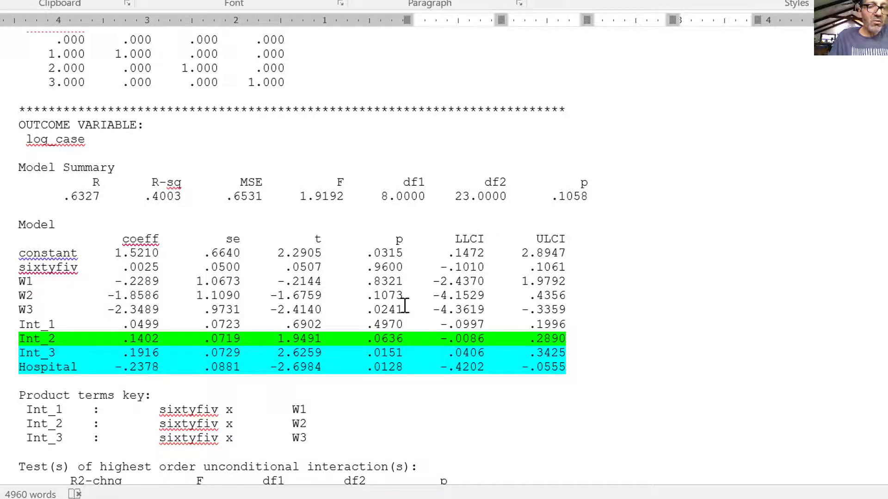
scroll(609, 310, down, 1)
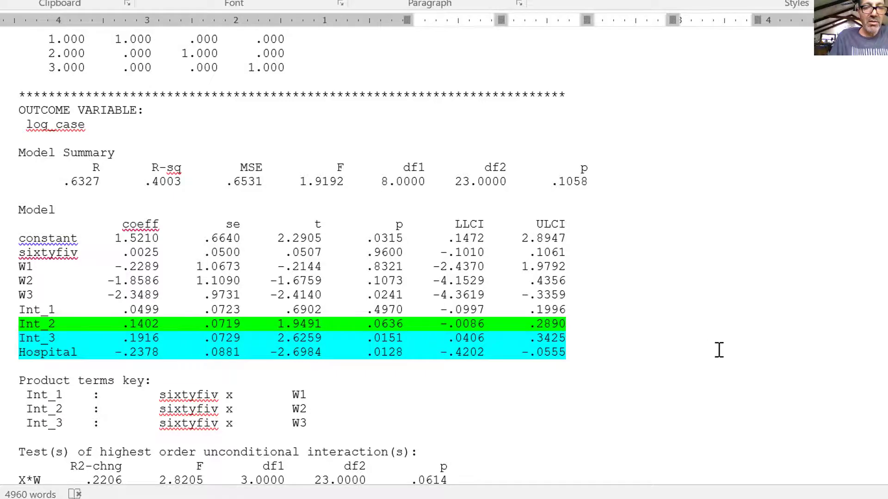
scroll(719, 350, down, 1)
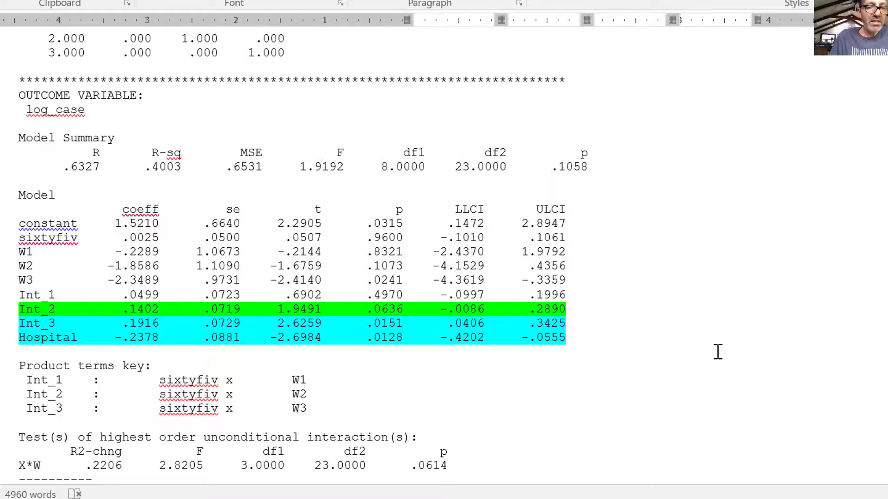
scroll(717, 352, down, 5)
scroll(717, 351, up, 1)
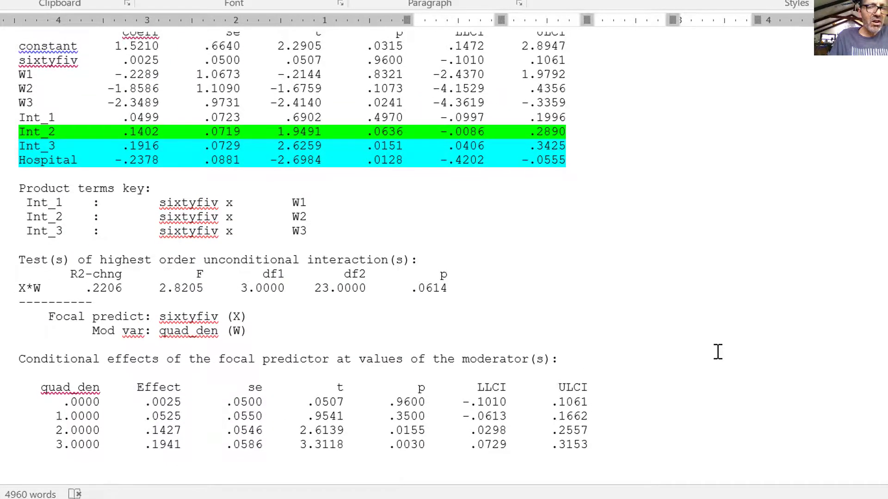
scroll(717, 352, down, 3)
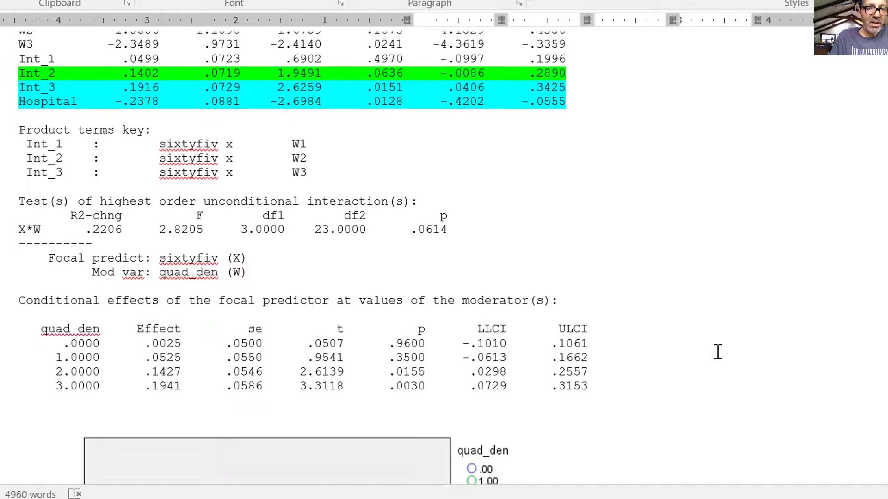
scroll(717, 352, down, 1)
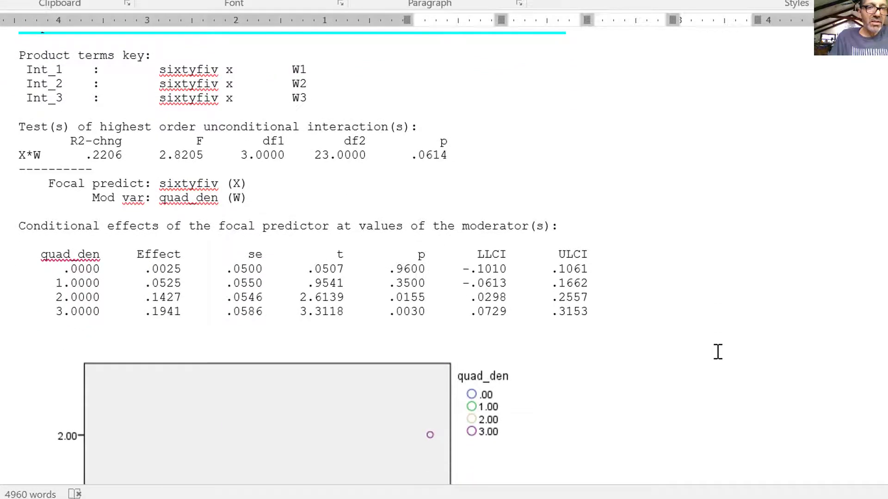
scroll(717, 352, down, 1)
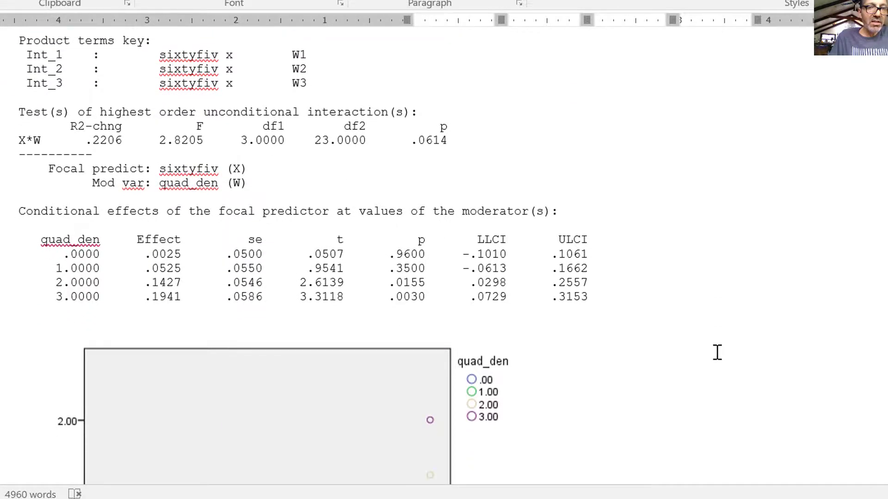
Examine the scatter plot of log_case against sixtyfiv grouped by quad_den.
scroll(717, 353, down, 7)
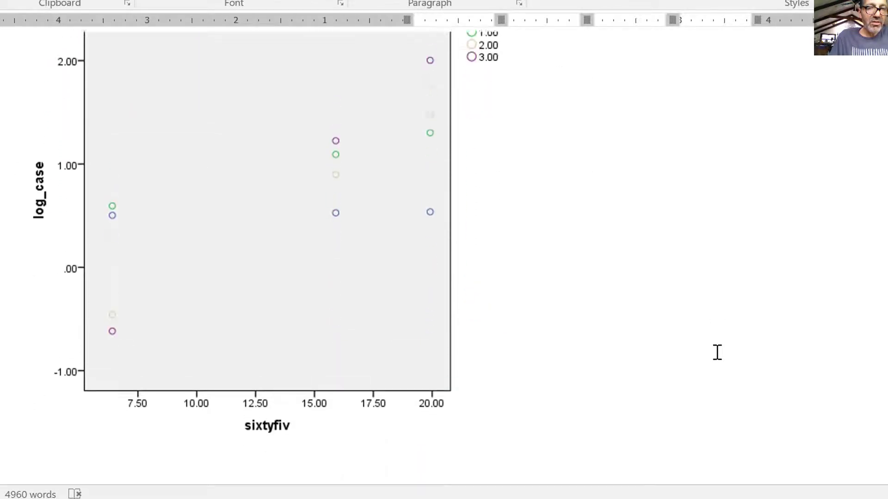
scroll(717, 352, up, 2)
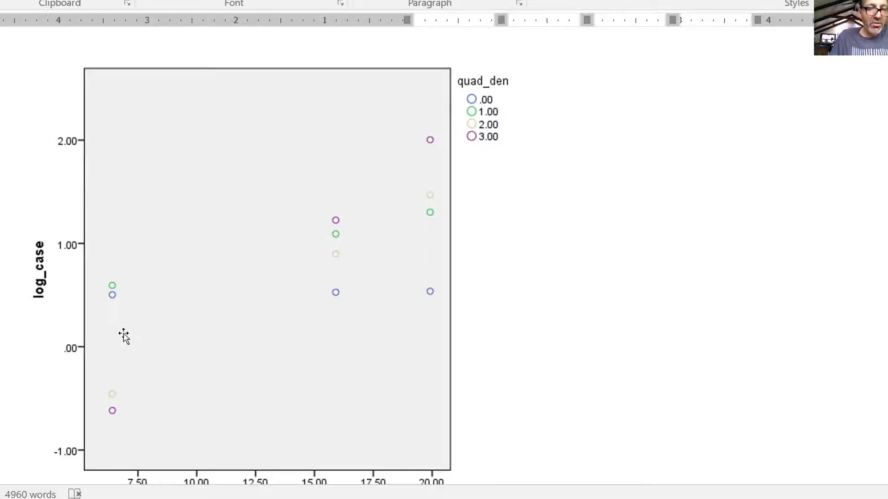
scroll(183, 383, down, 2)
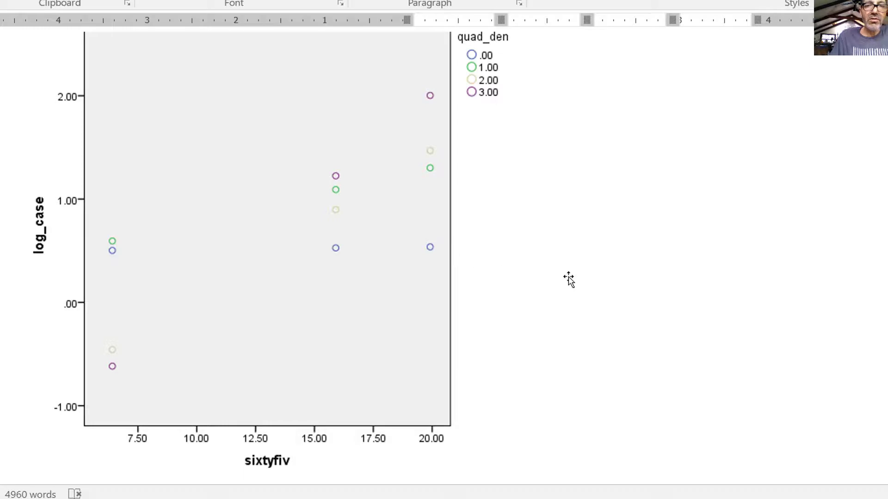
Revisit the log_case model results and conditional effects, and compare them with the quad_den scatter plot.
scroll(569, 280, up, 3)
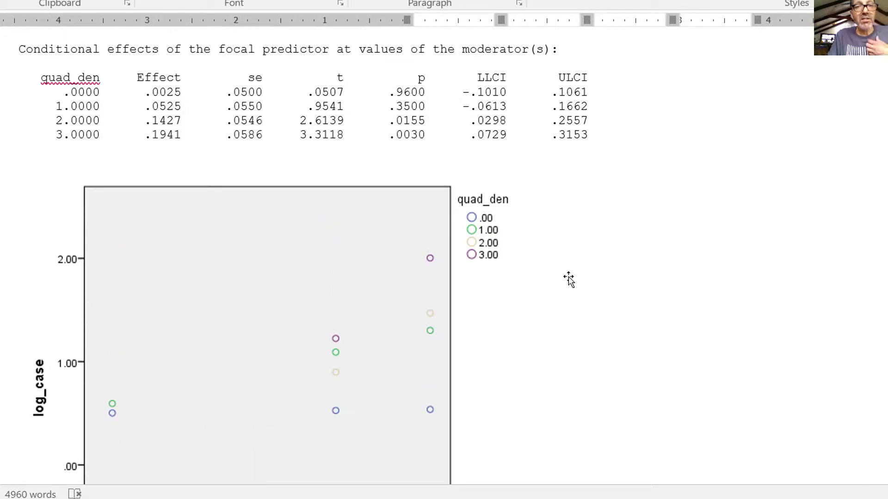
scroll(569, 279, up, 8)
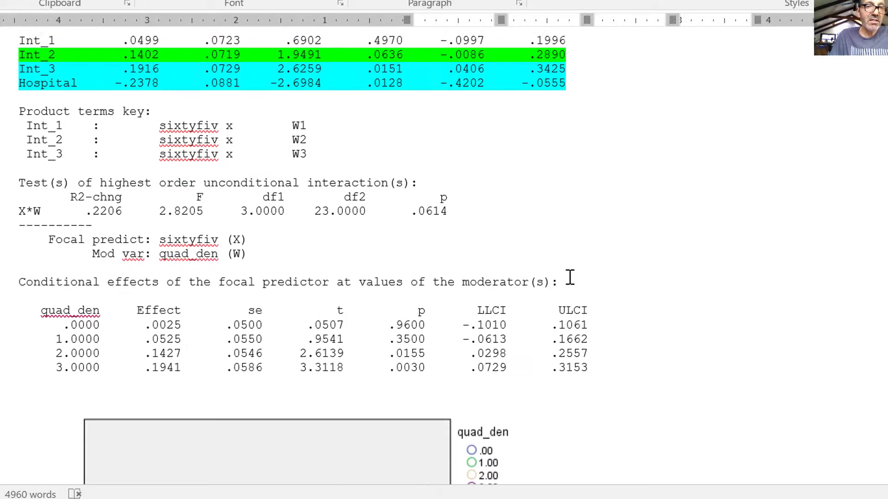
scroll(571, 278, up, 1)
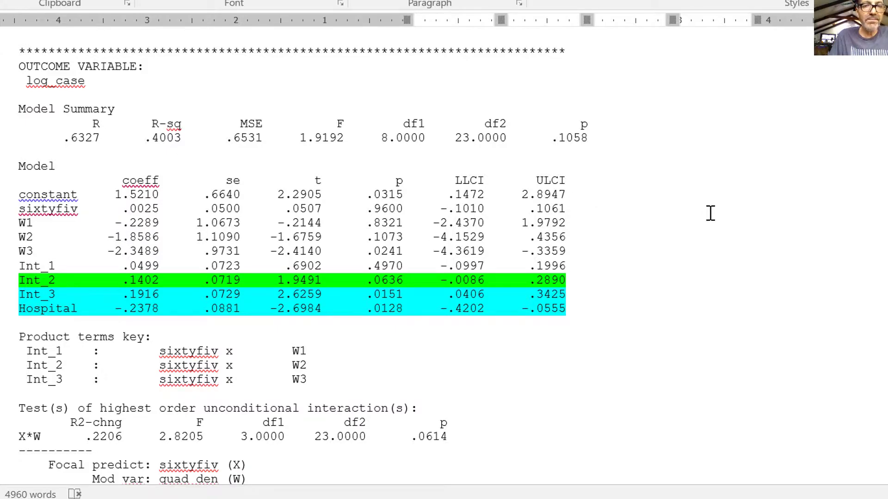
scroll(710, 213, down, 5)
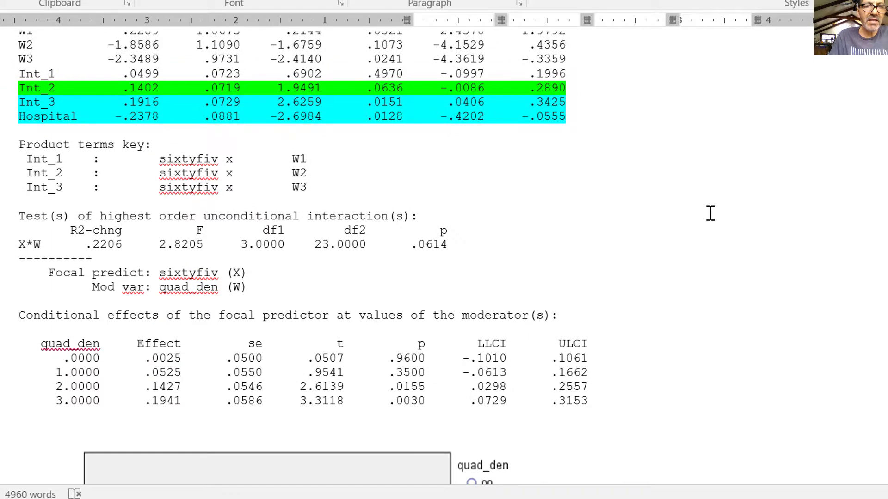
scroll(710, 213, down, 8)
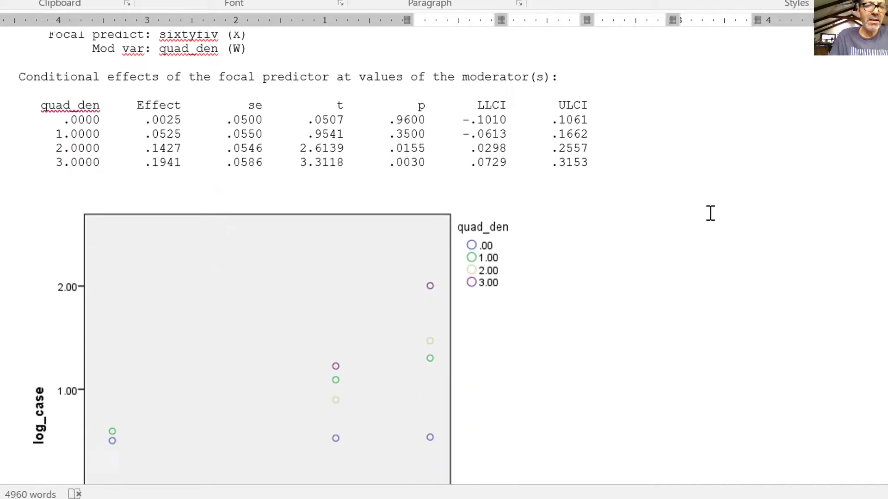
scroll(711, 213, down, 3)
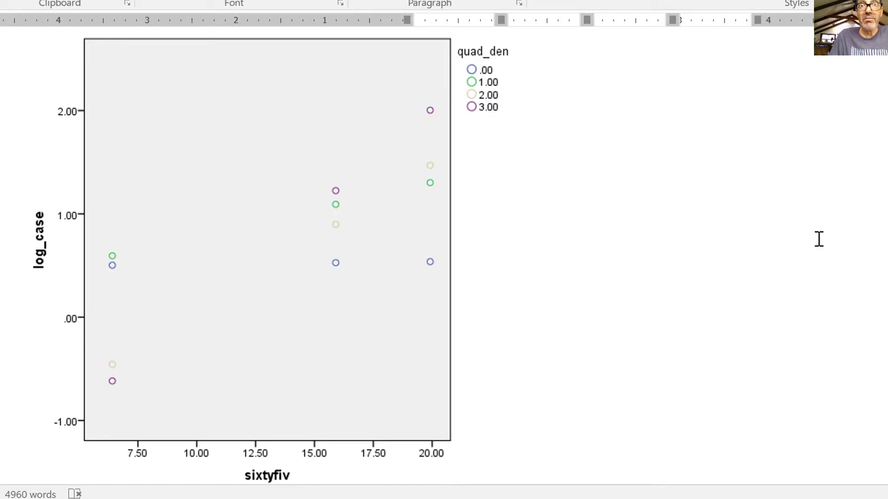
scroll(819, 239, up, 20)
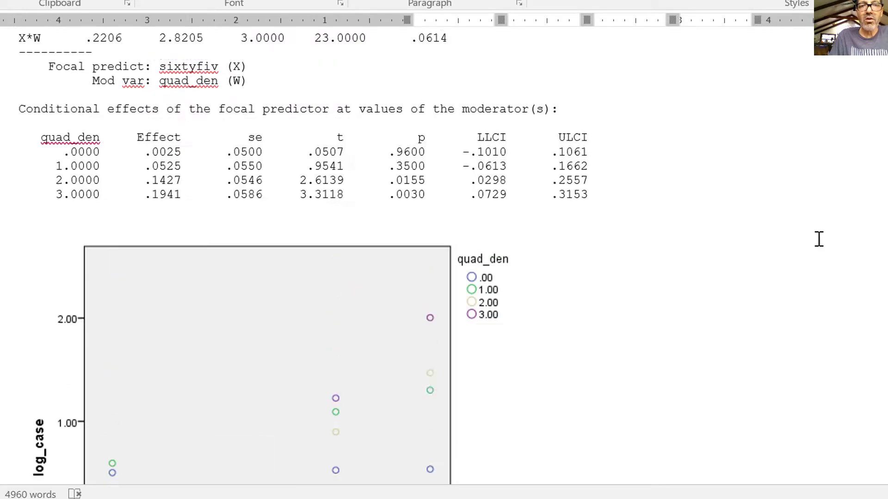
Examine the Case Fatality line chart comparing Hospital, sixtyfive, case_fatality and Density across the countries.
scroll(817, 239, up, 15)
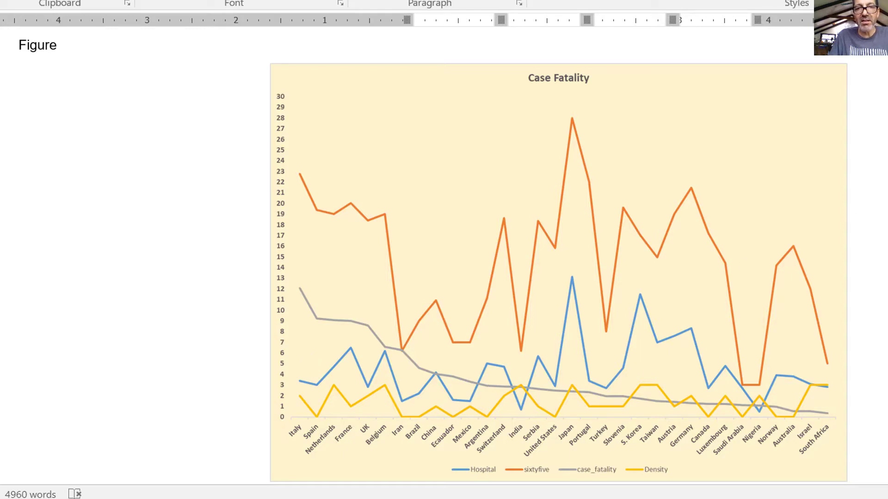
scroll(433, 261, down, 3)
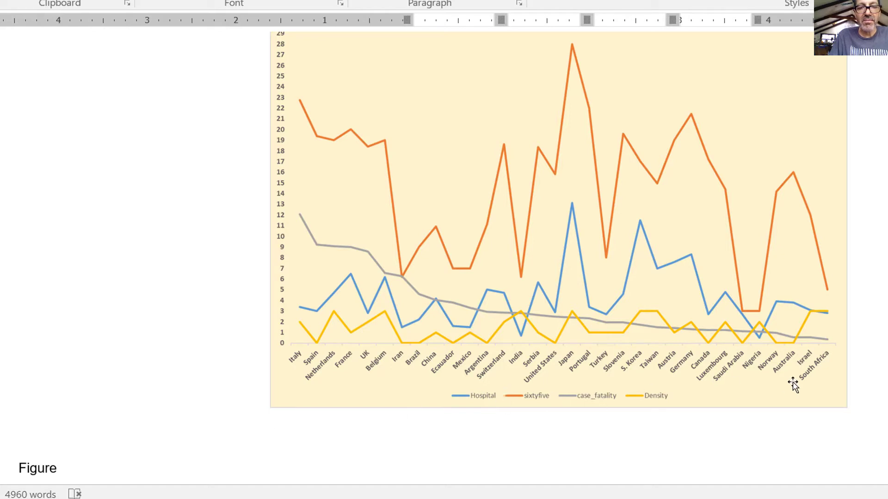
mouse_move(527, 498)
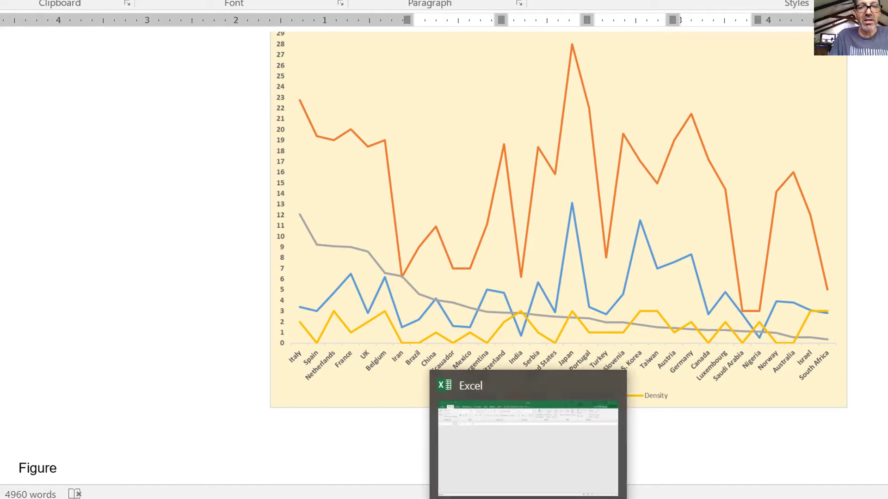
Review prevalence per 100k, change from yesterday and case fatality in the country table, from Luxembourg down to the Average row.
scroll(555, 259, down, 20)
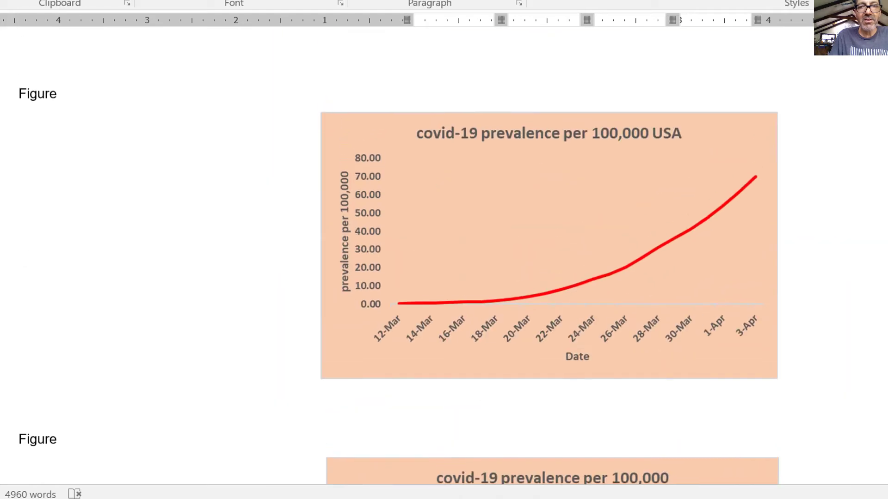
scroll(582, 259, up, 5)
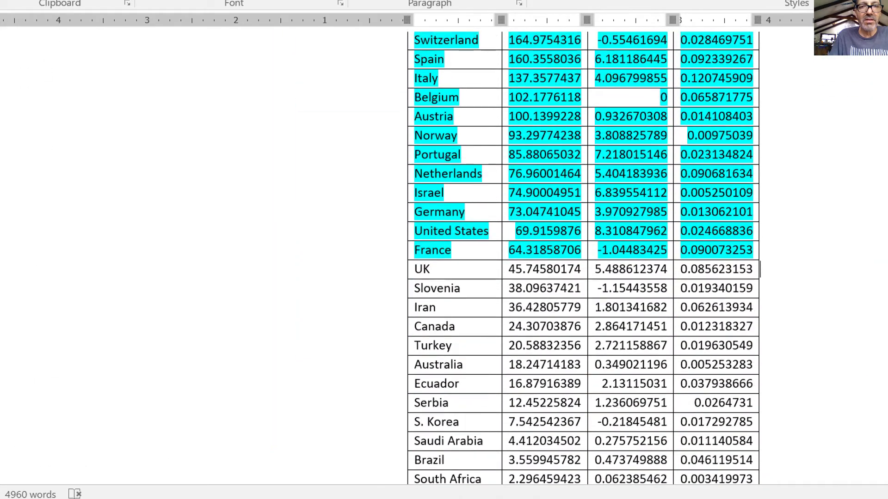
scroll(583, 259, down, 5)
scroll(583, 259, up, 5)
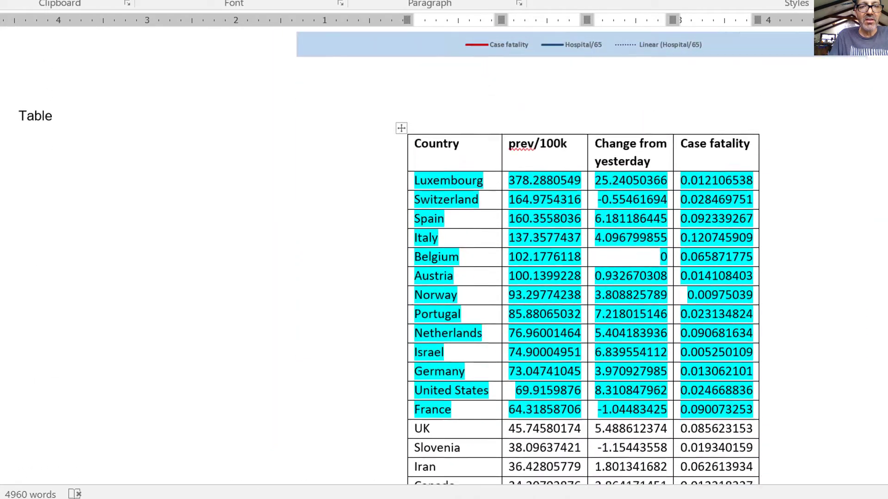
scroll(582, 259, down, 2)
scroll(583, 259, down, 1)
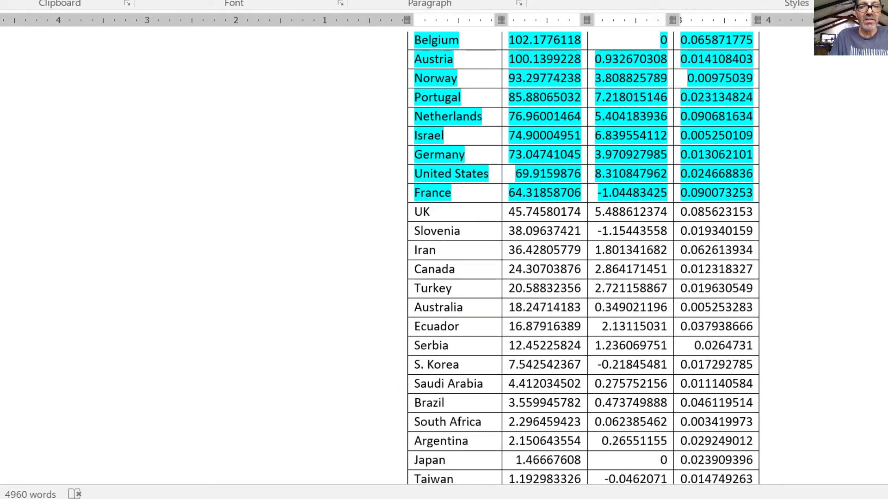
scroll(583, 259, down, 3)
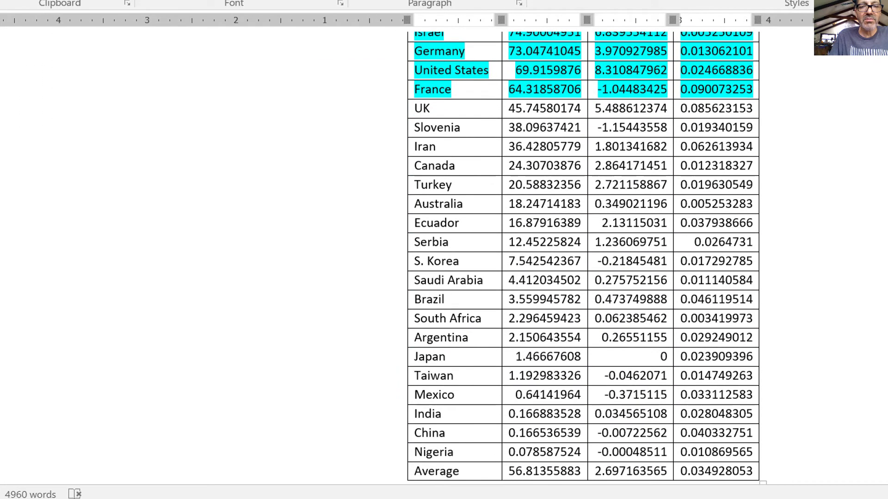
scroll(783, 403, up, 4)
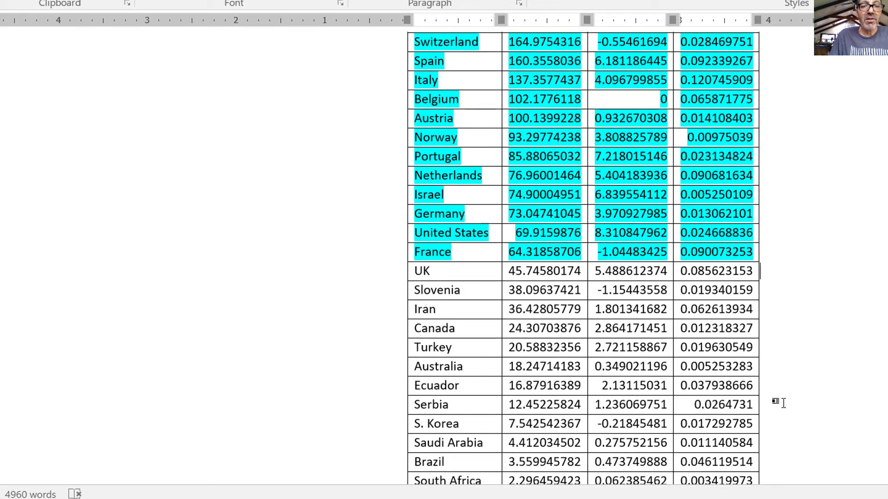